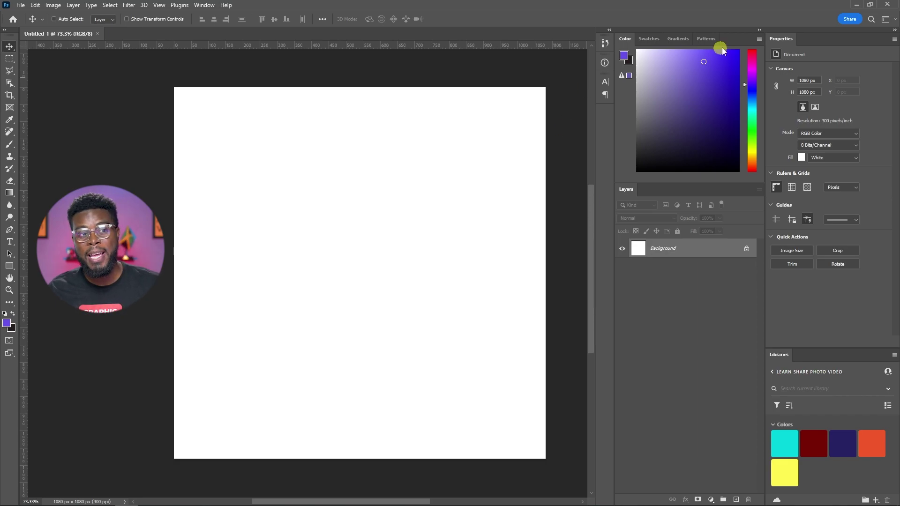
Import Bouquet.pat into the Patterns library so a Bouquet group appears
click(706, 39)
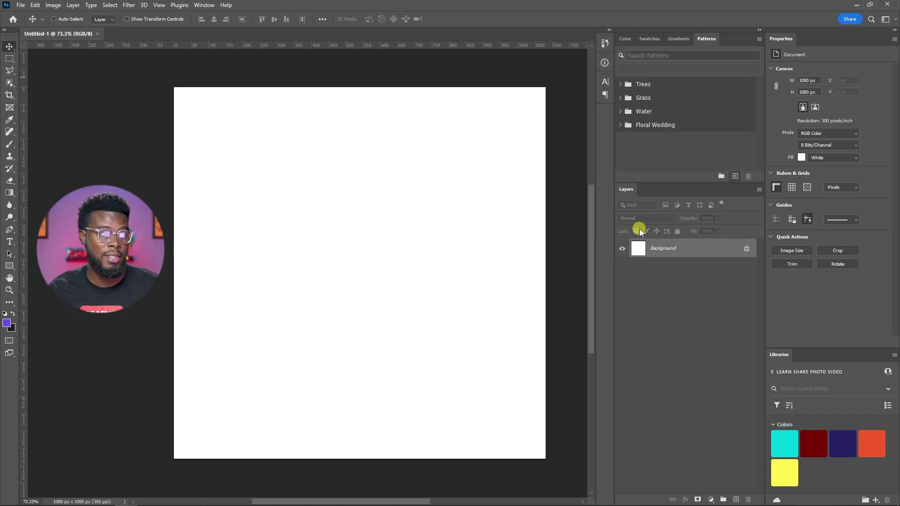
click(204, 4)
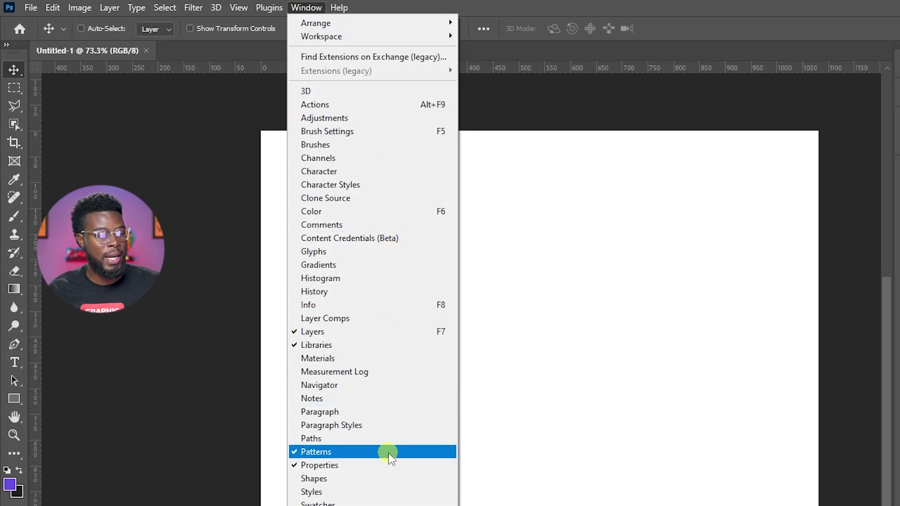
click(833, 422)
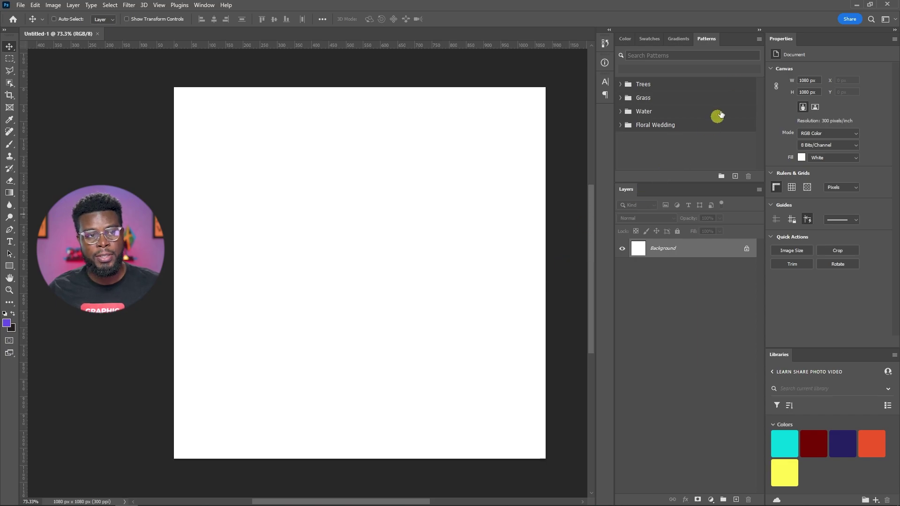
click(760, 40)
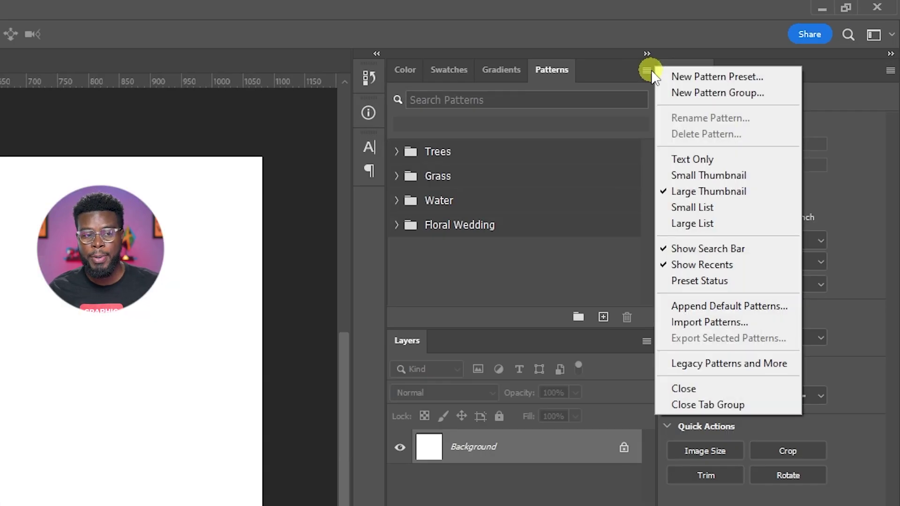
click(678, 323)
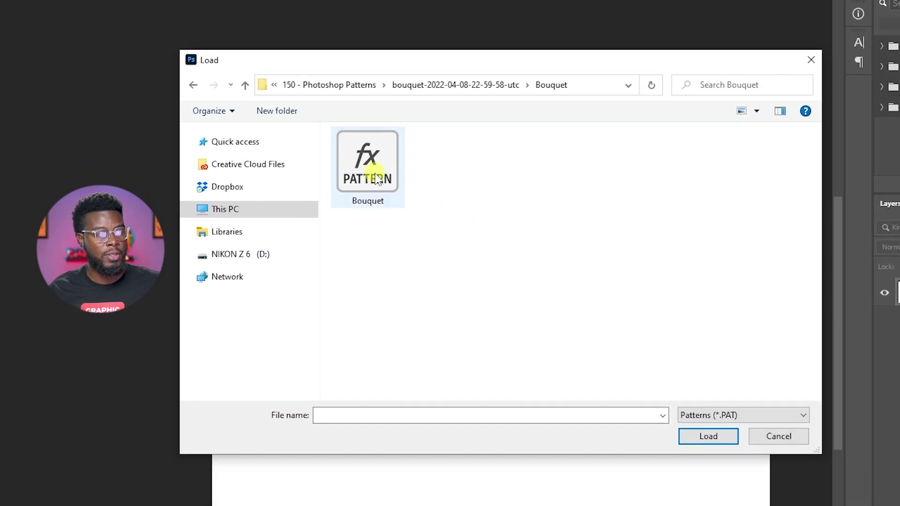
click(278, 169)
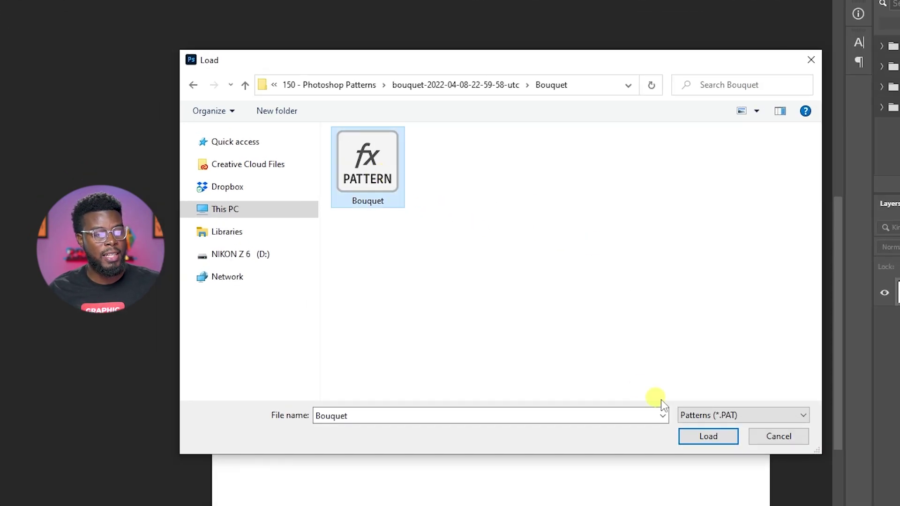
click(708, 435)
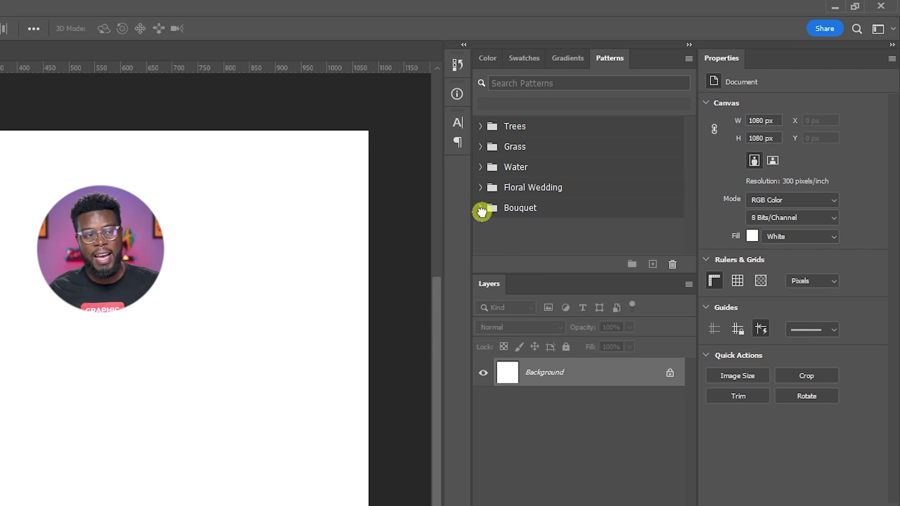
Drag the Bouquet pattern onto the canvas as a Pattern Fill layer, shifted down and right
click(481, 212)
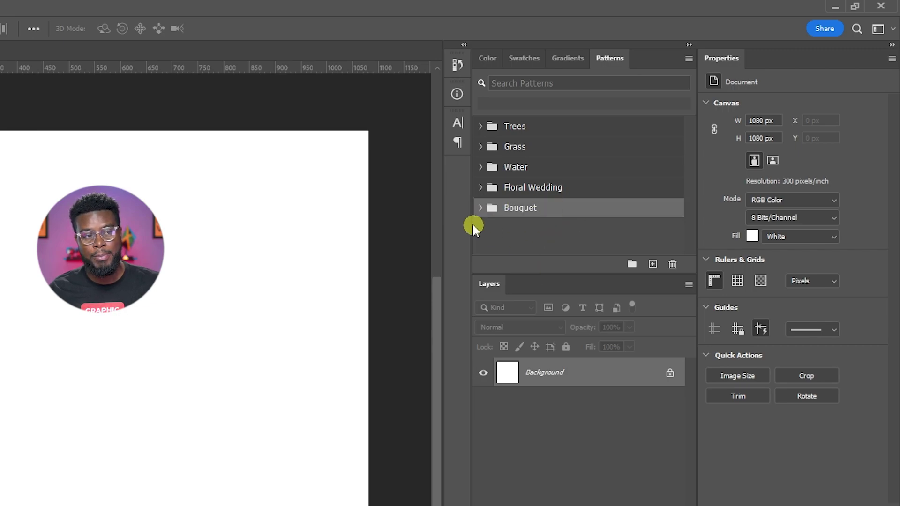
click(478, 210)
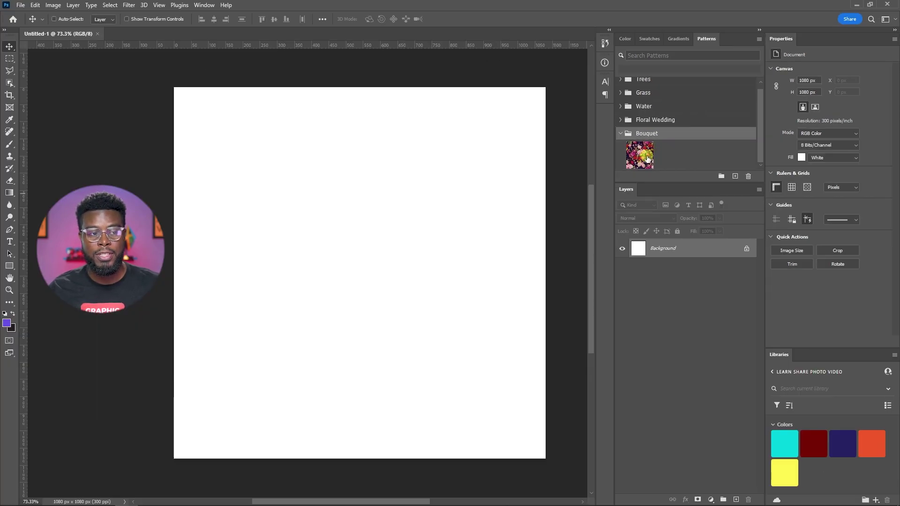
drag(509, 234, 131, 365)
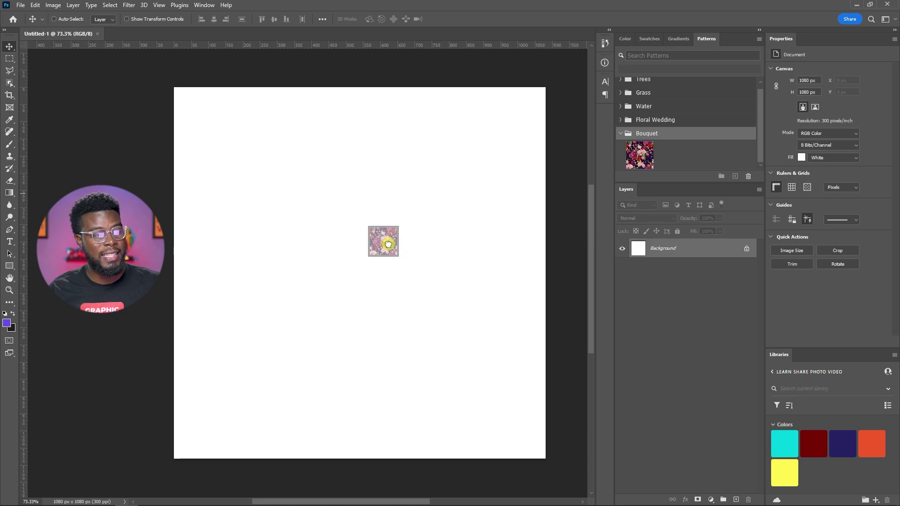
drag(388, 244, 384, 253)
drag(411, 208, 420, 253)
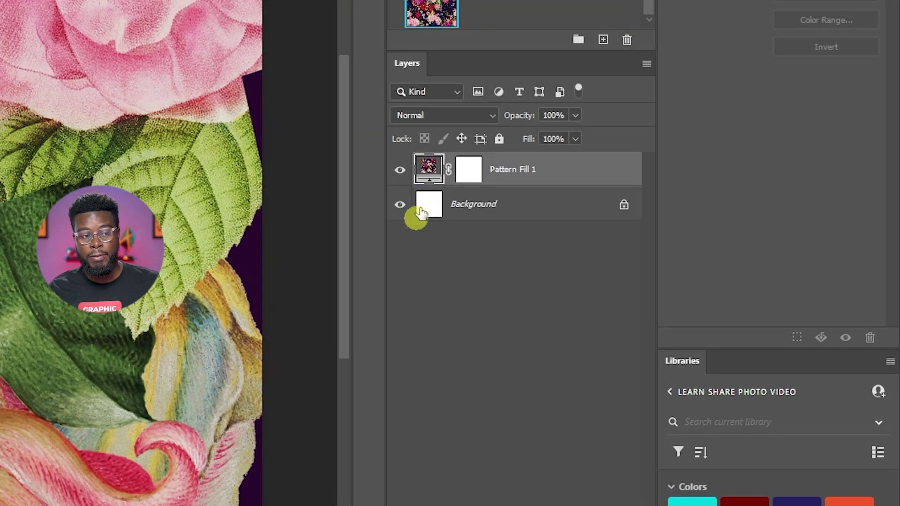
Set the Pattern Fill scale to 23% and drag the pattern downward into a new arrangement
double_click(429, 177)
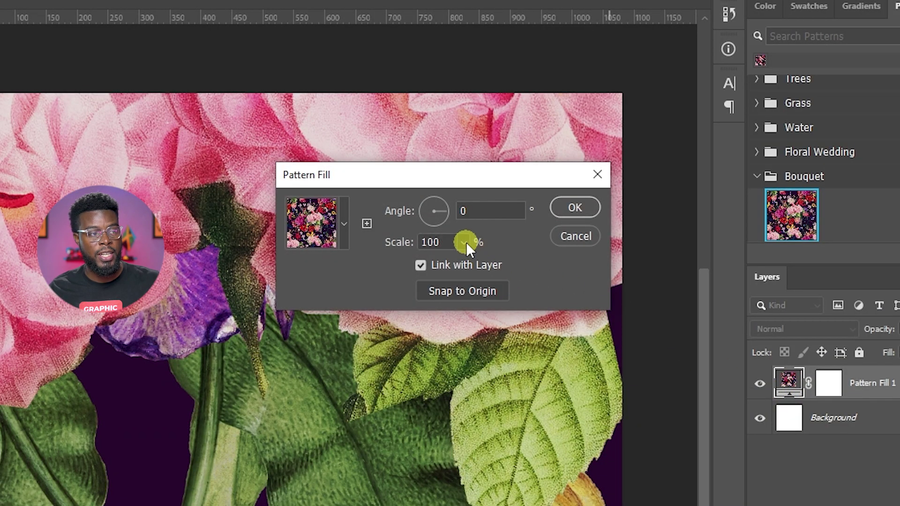
click(463, 242)
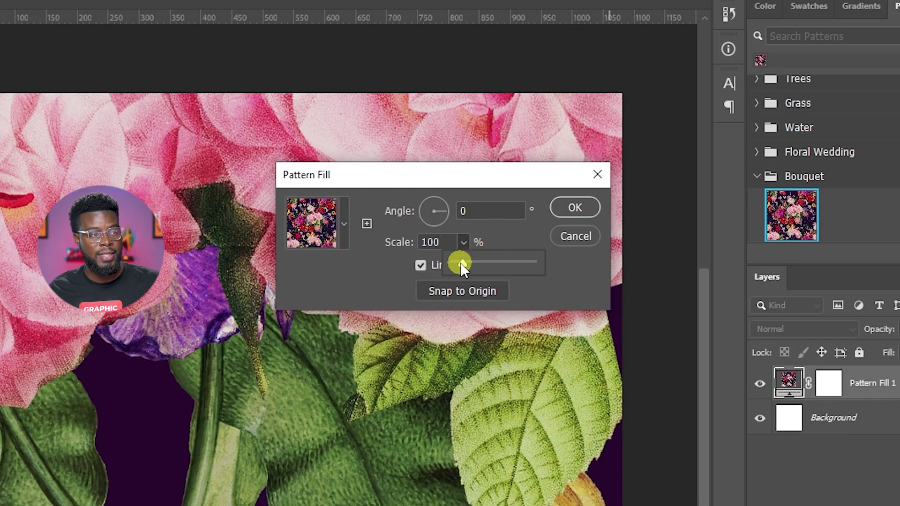
drag(460, 263, 457, 265)
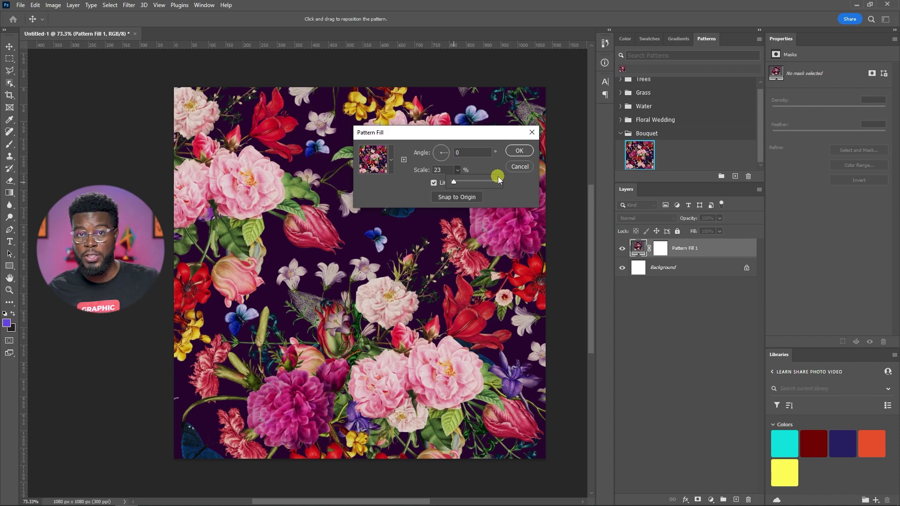
click(519, 151)
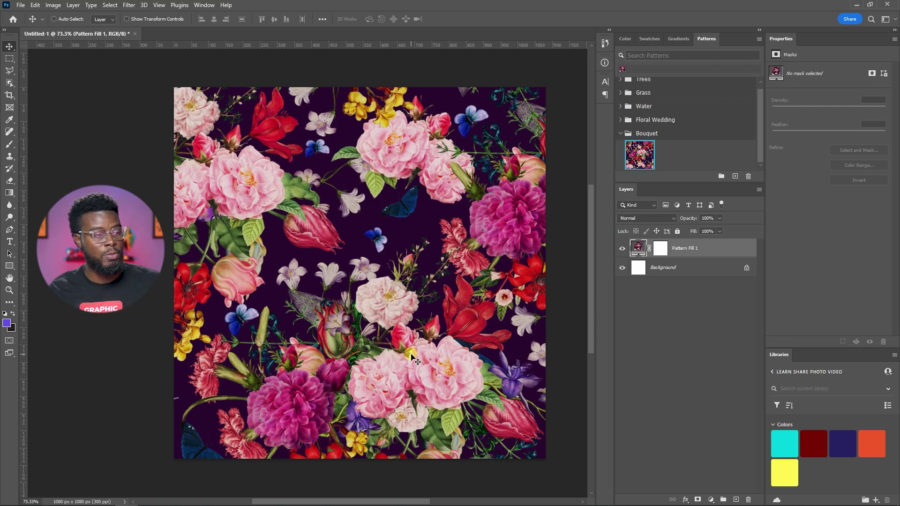
drag(407, 353, 414, 253)
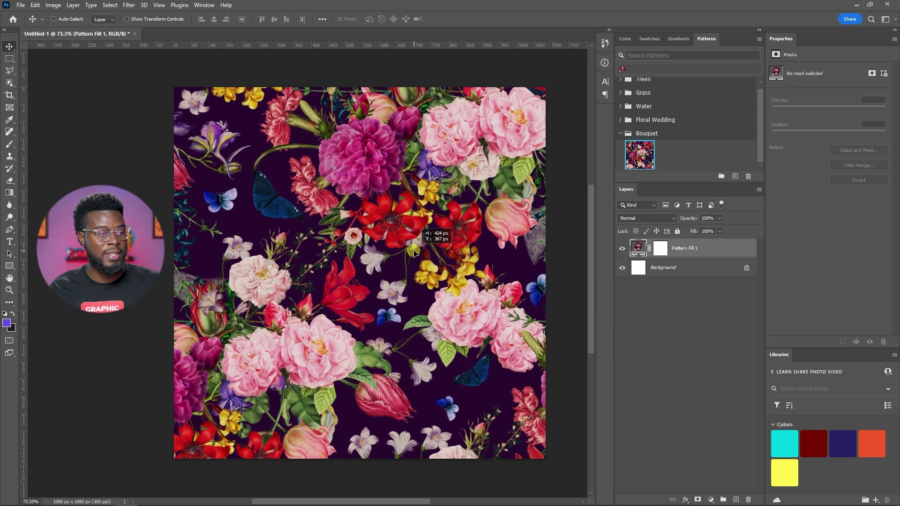
drag(417, 183, 424, 278)
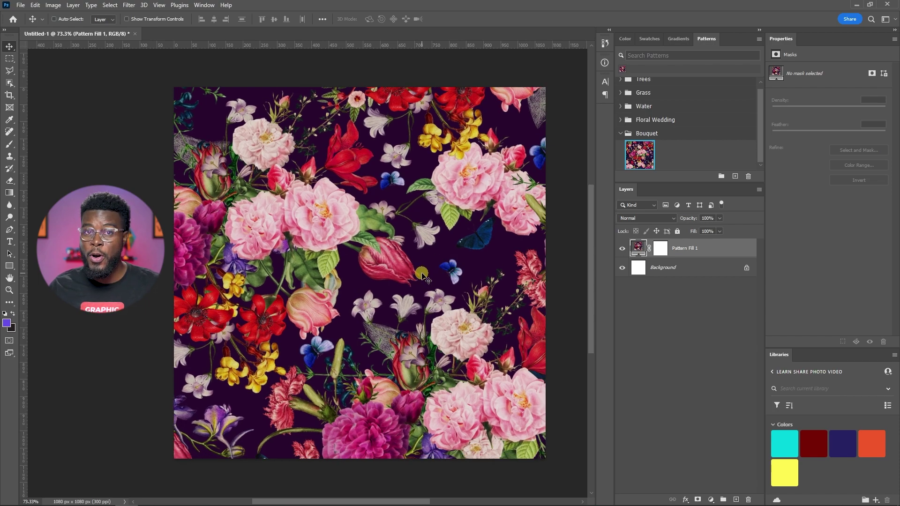
Add a PATTERNS text layer near the centre of the canvas
key(t)
click(380, 272)
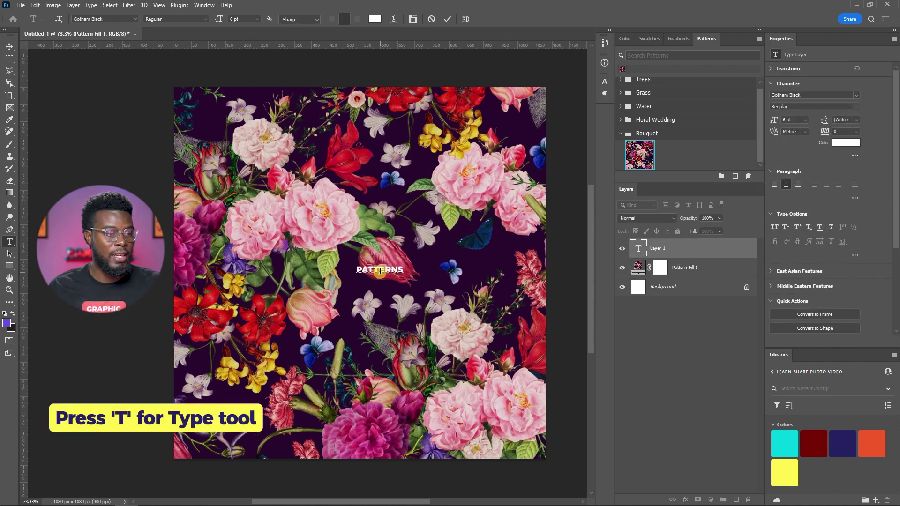
key(ctrl+Return)
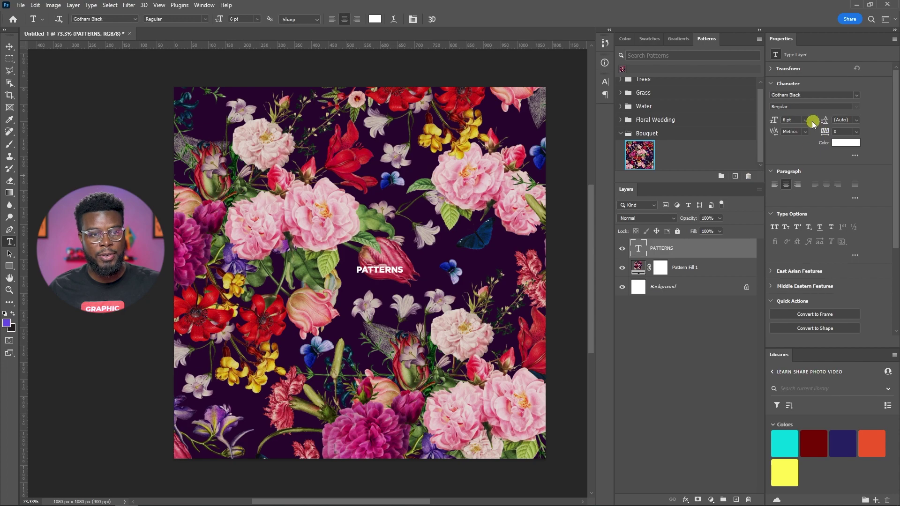
Resize the PATTERNS text to 36 pt and move it to the canvas centre
click(806, 121)
click(798, 232)
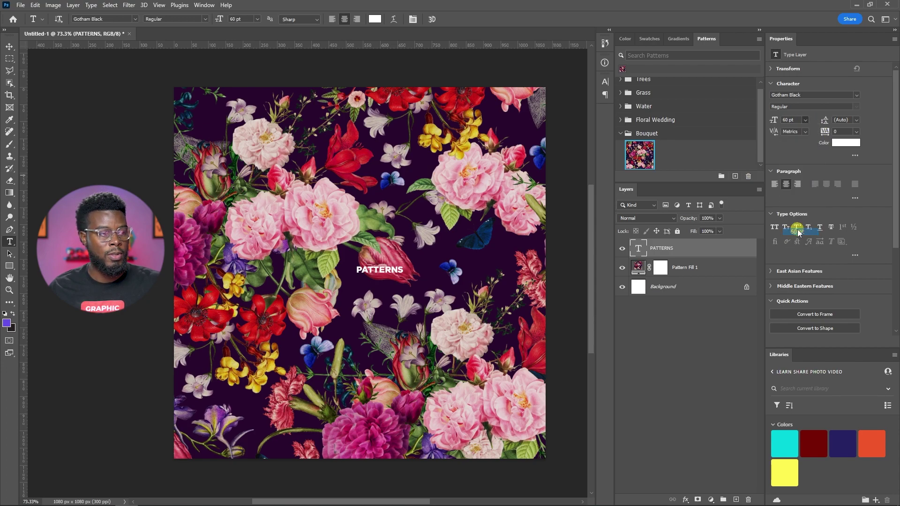
click(806, 122)
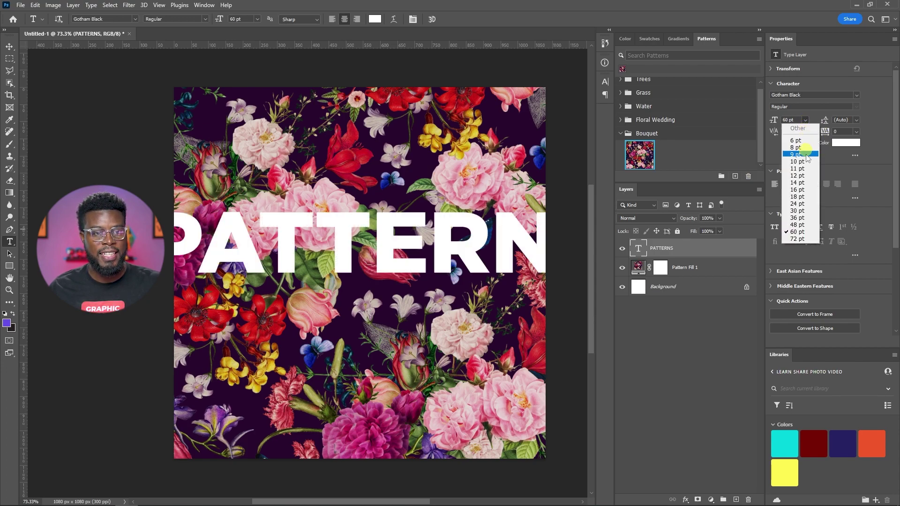
click(802, 225)
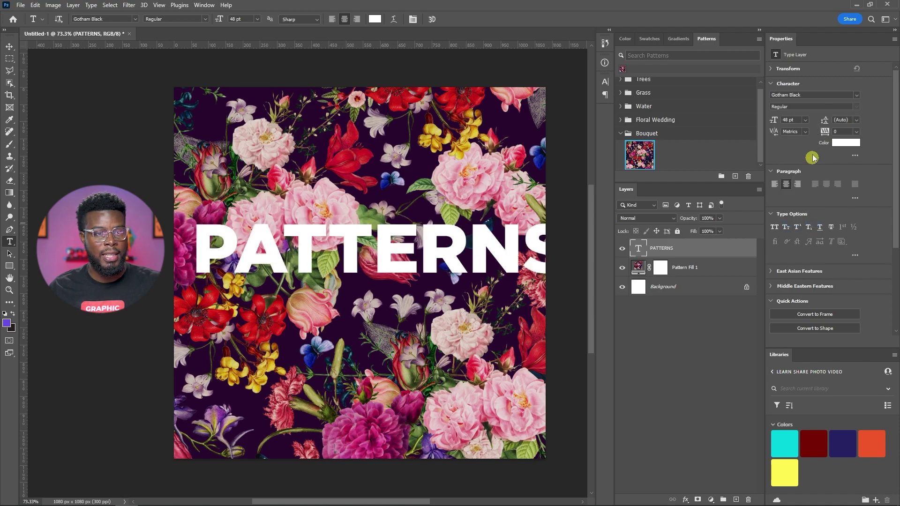
click(805, 122)
click(802, 217)
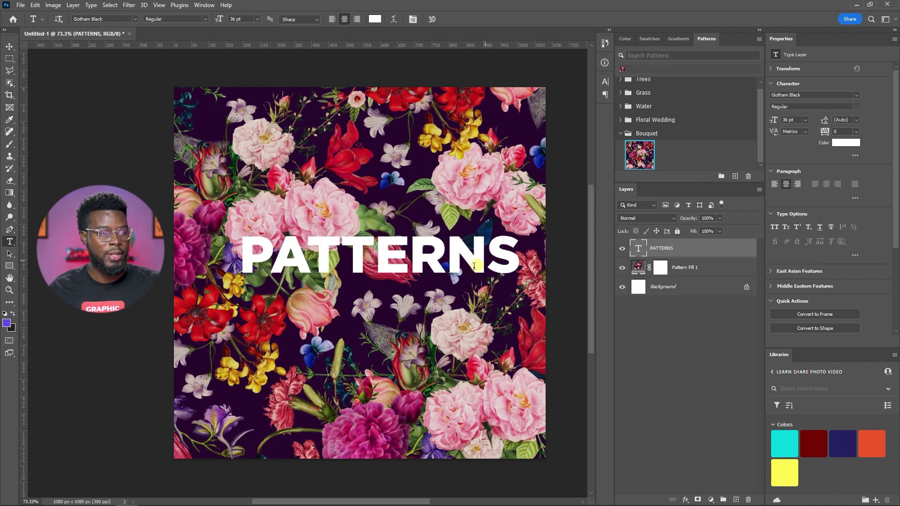
key(v)
drag(471, 262, 440, 273)
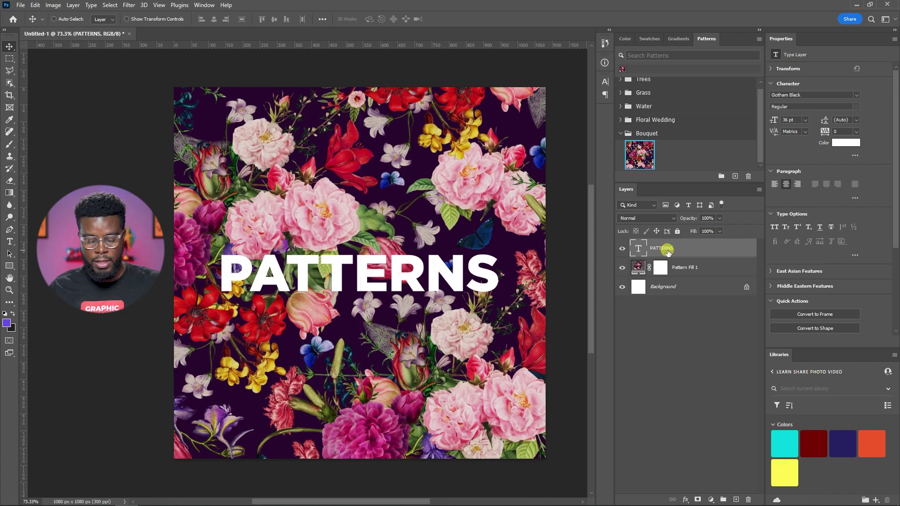
Draw a wide rectangle across the middle of the canvas
key(u)
click(689, 269)
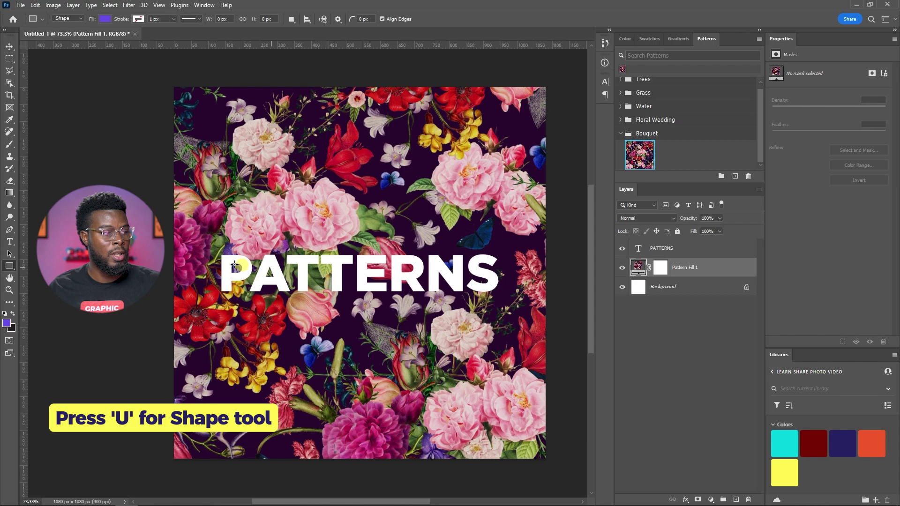
key(alt+bracketright)
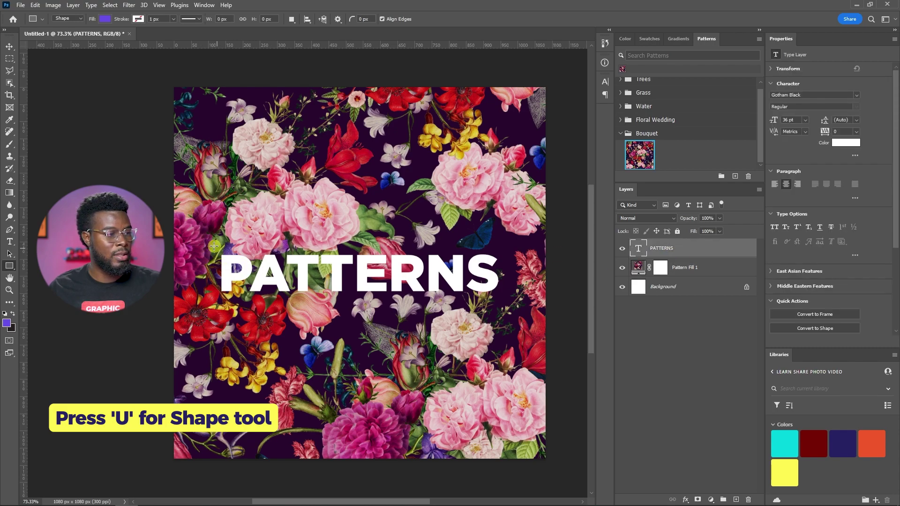
drag(200, 228, 522, 325)
Centre Rectangle 1 on the canvas and place it beneath the PATTERNS text layer
key(v)
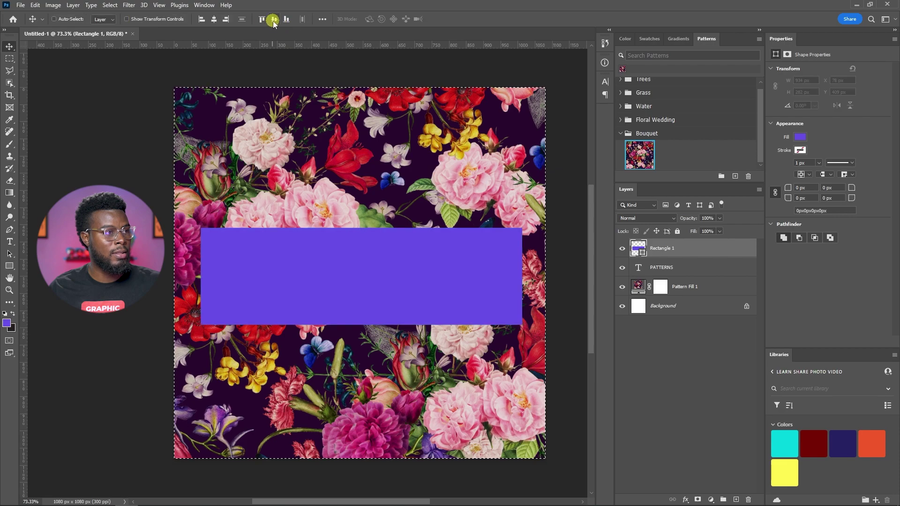
click(274, 19)
click(214, 19)
key(ctrl+d)
mouse_move(659, 254)
mouse_down()
mouse_move(659, 272)
mouse_move(660, 259)
mouse_up()
Change the PATTERNS text colour to black (000000)
click(661, 250)
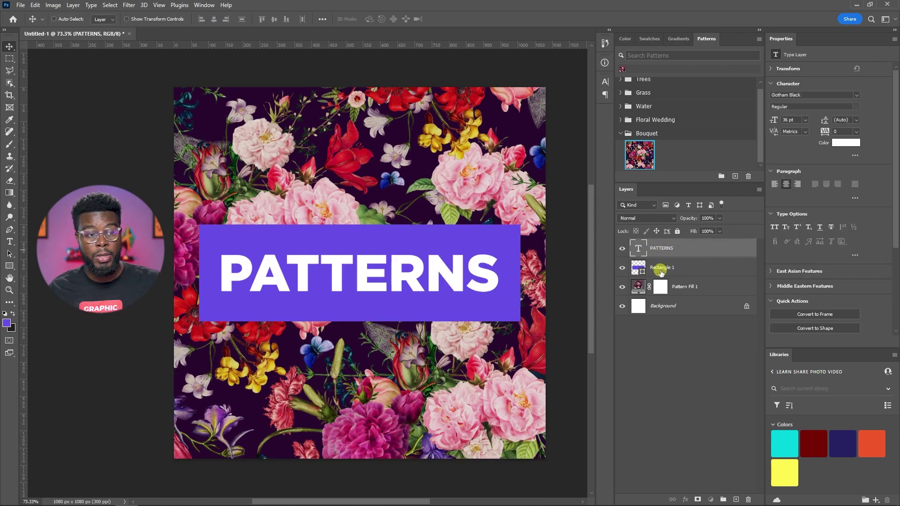
click(660, 272)
click(666, 250)
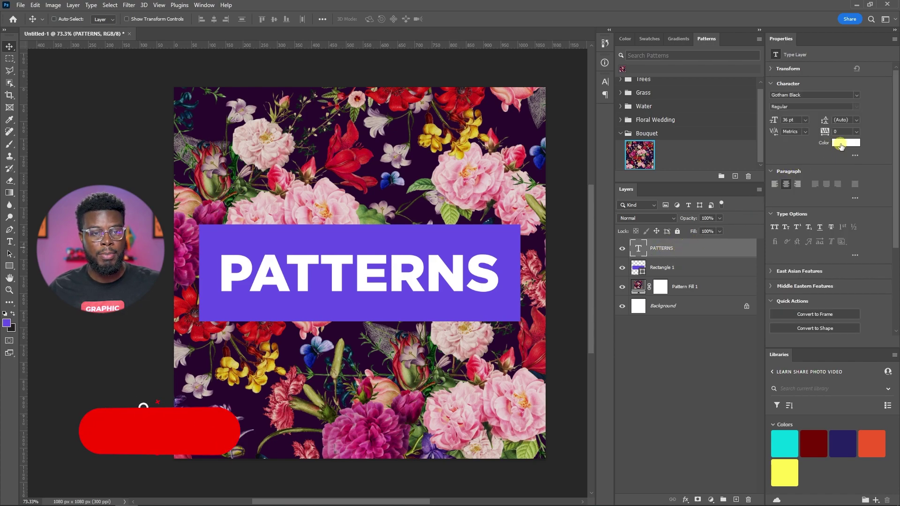
click(839, 143)
drag(625, 194, 521, 235)
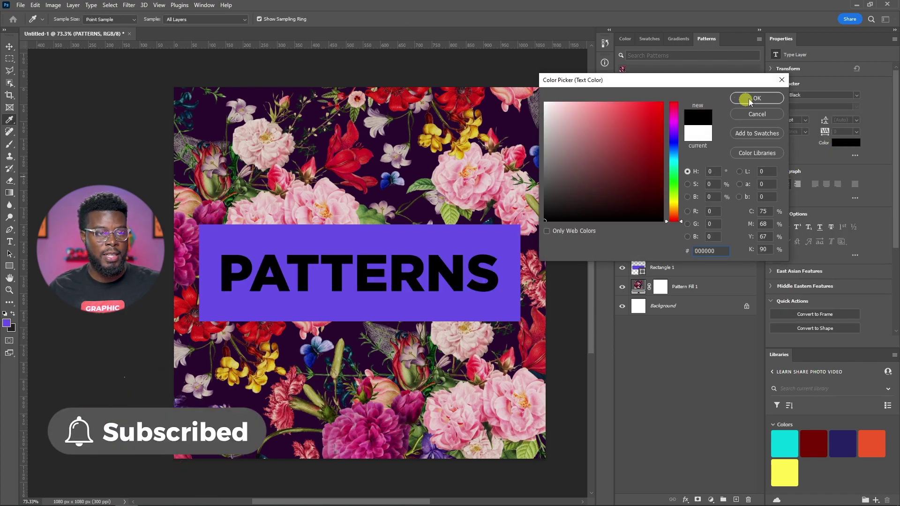
click(756, 98)
Change the Rectangle 1 fill colour to white (ffffff)
click(642, 271)
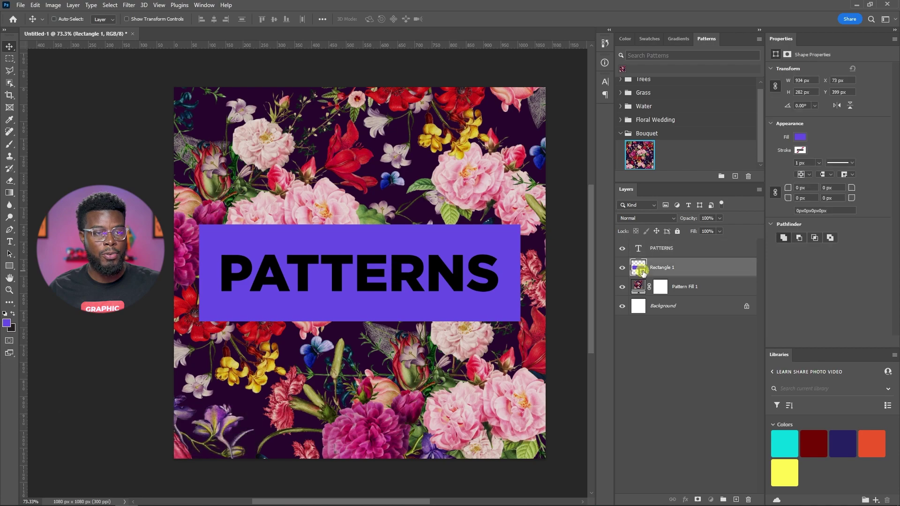
double_click(643, 271)
drag(603, 175, 527, 93)
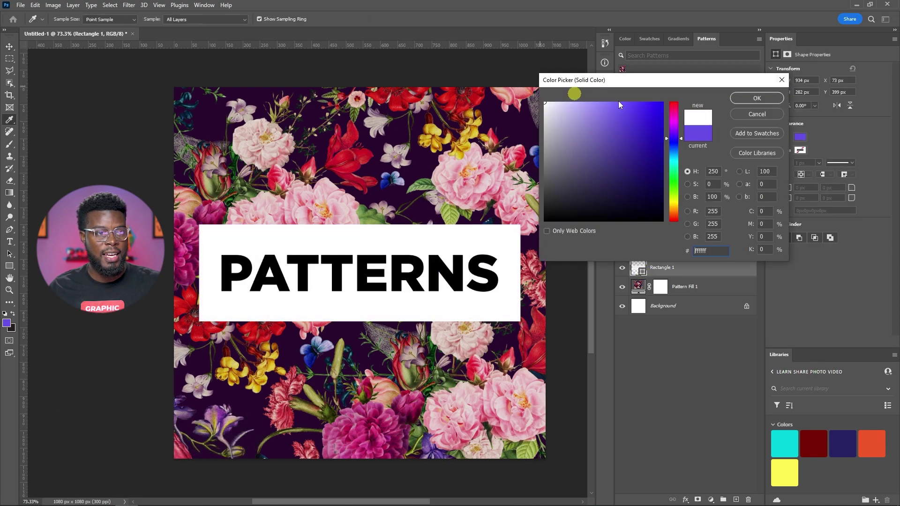
click(742, 101)
click(721, 269)
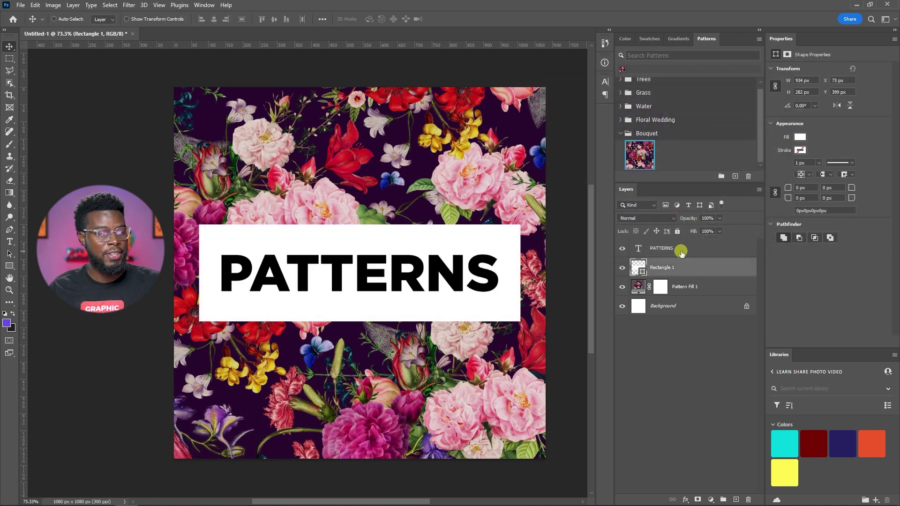
Scale the rectangle and PATTERNS text together to 80% width and height
ctrl+click(660, 248)
key(ctrl+t)
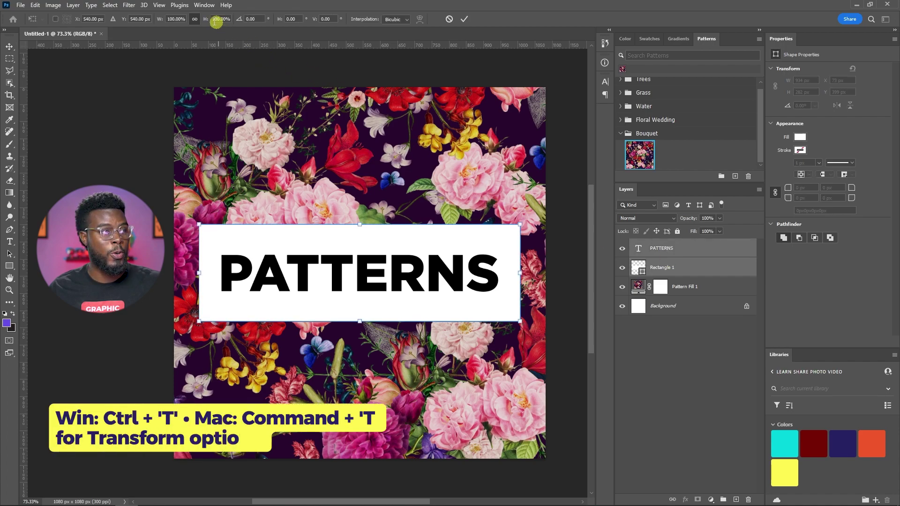
click(170, 19)
text(90)
key(Return)
text(80)
key(Return)
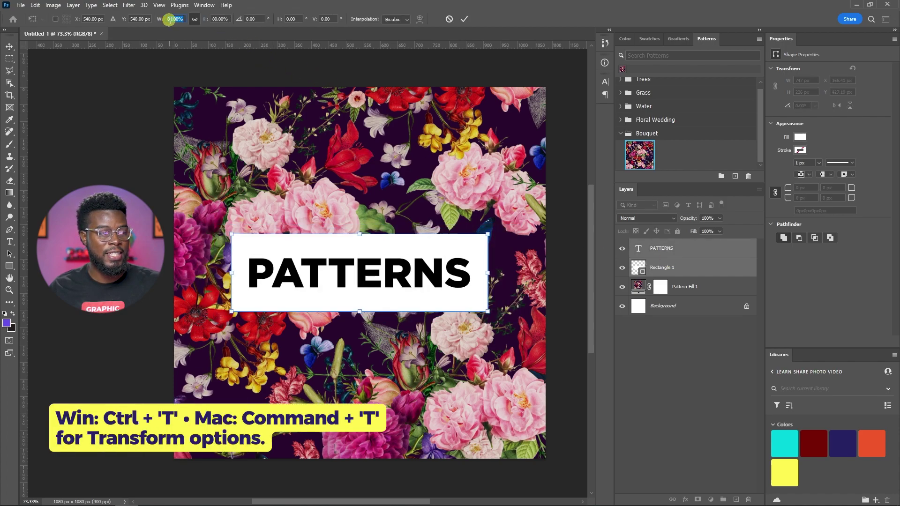
key(Return)
click(661, 247)
Colour the PATTERNS text dark purple 280a2e sampled from the background
click(846, 142)
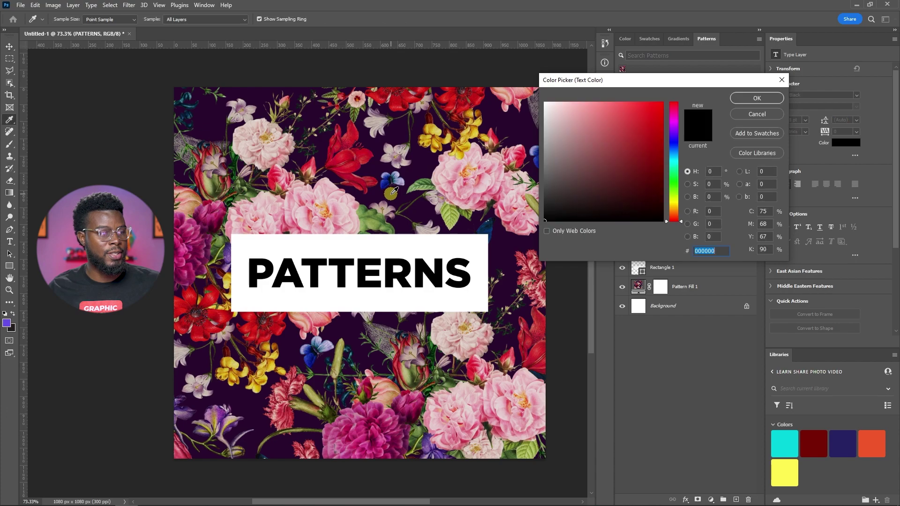
click(372, 185)
click(757, 99)
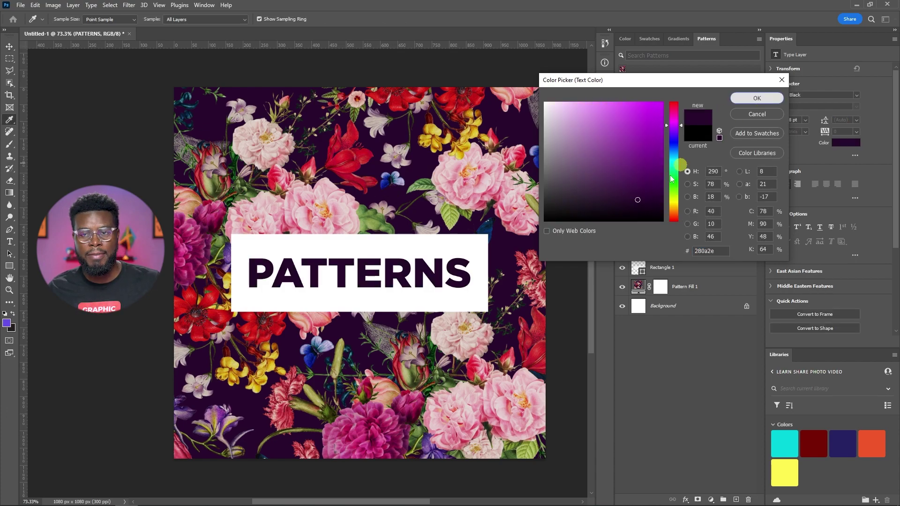